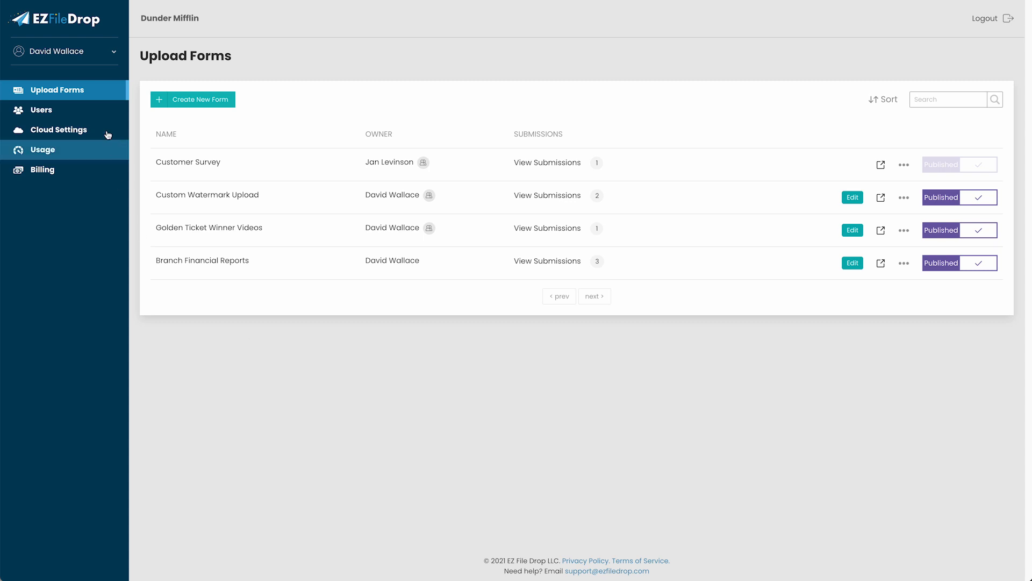
Show the Users page listing the team's three accounts
{"action": "left_click", "coordinate": [97, 110]}
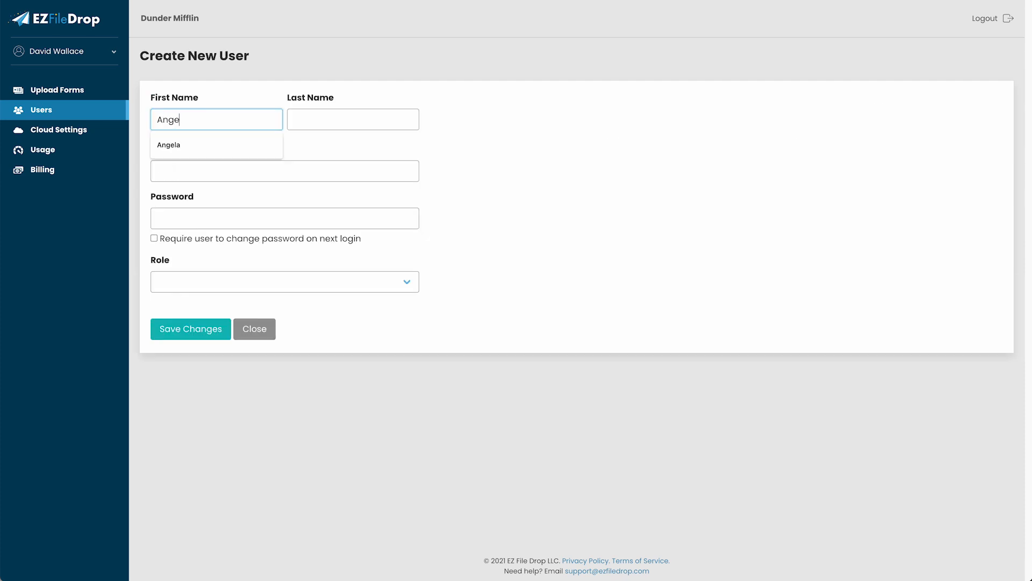
Enter the new user's first name, last name, email address and password
{"action": "type", "text": "la"}
{"action": "key", "text": "Tab"}
{"action": "type", "text": "Martin"}
{"action": "key", "text": "Tab"}
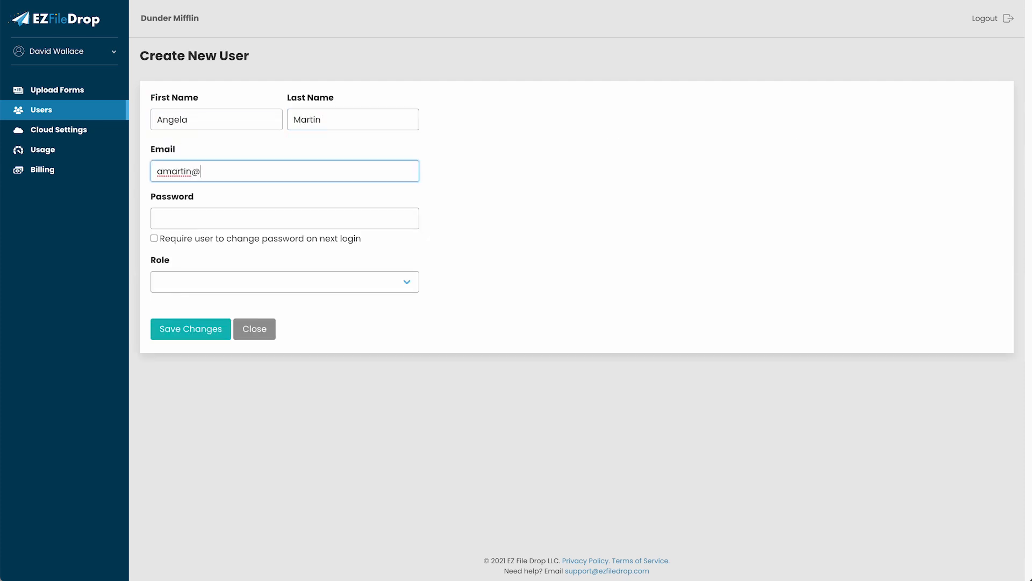
{"action": "key", "text": "Tab"}
{"action": "type", "text": "password"}
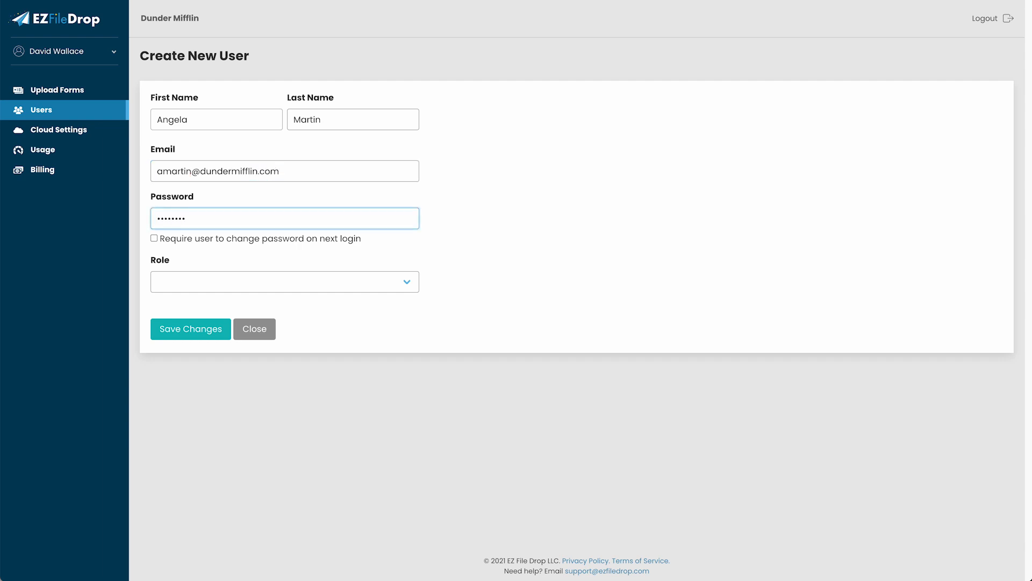
Make the new user a Team Member who must change password at next login, save, and return to Upload Forms
{"action": "left_click", "coordinate": [232, 285]}
{"action": "left_click", "coordinate": [231, 310]}
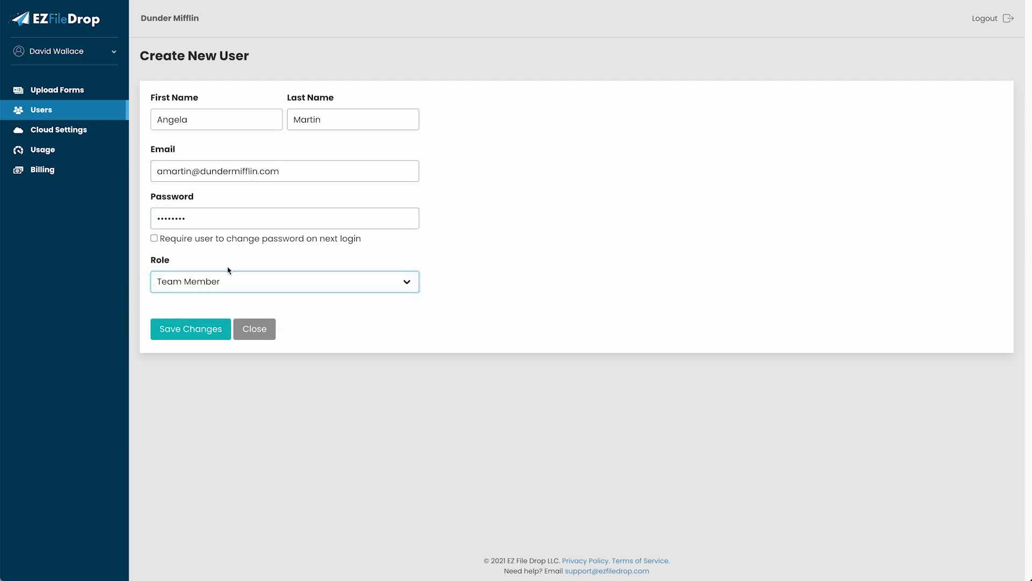
{"action": "left_click", "coordinate": [216, 239]}
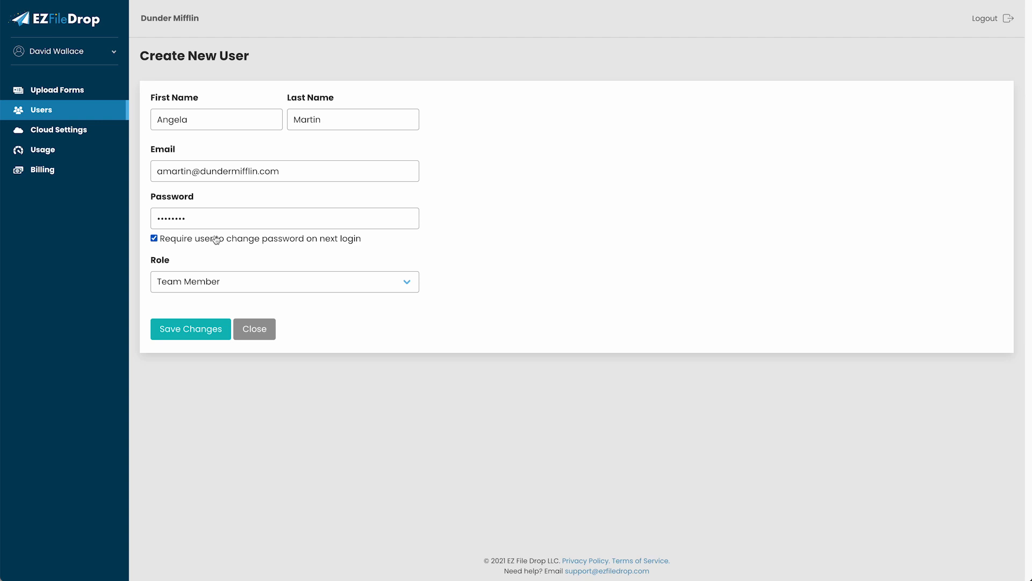
{"action": "left_click", "coordinate": [190, 329]}
{"action": "left_click", "coordinate": [57, 89]}
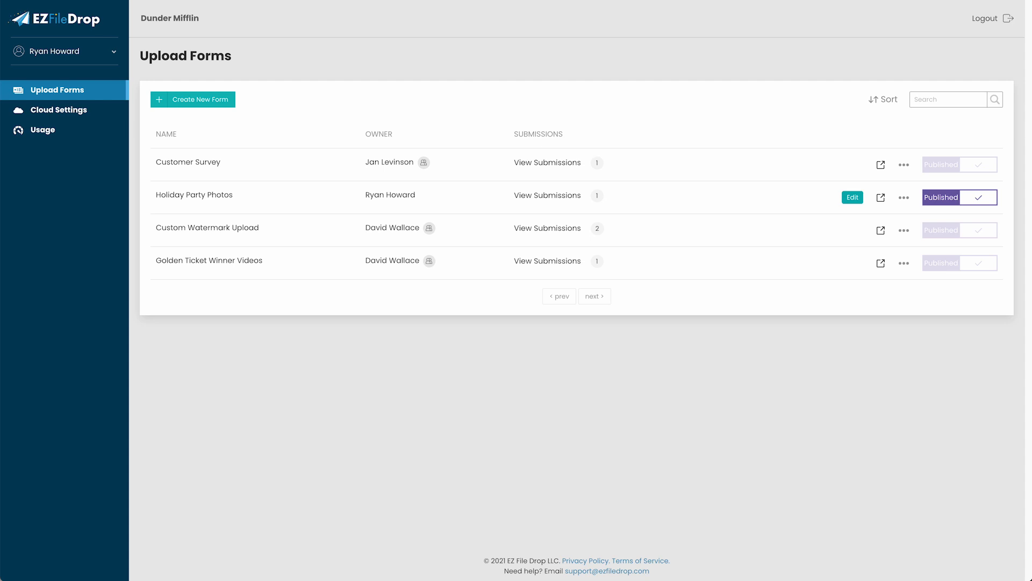
Duplicate the Golden Ticket Winner Videos form and rename the copy's project name, replacing the _copy suffix
{"action": "left_click", "coordinate": [904, 263]}
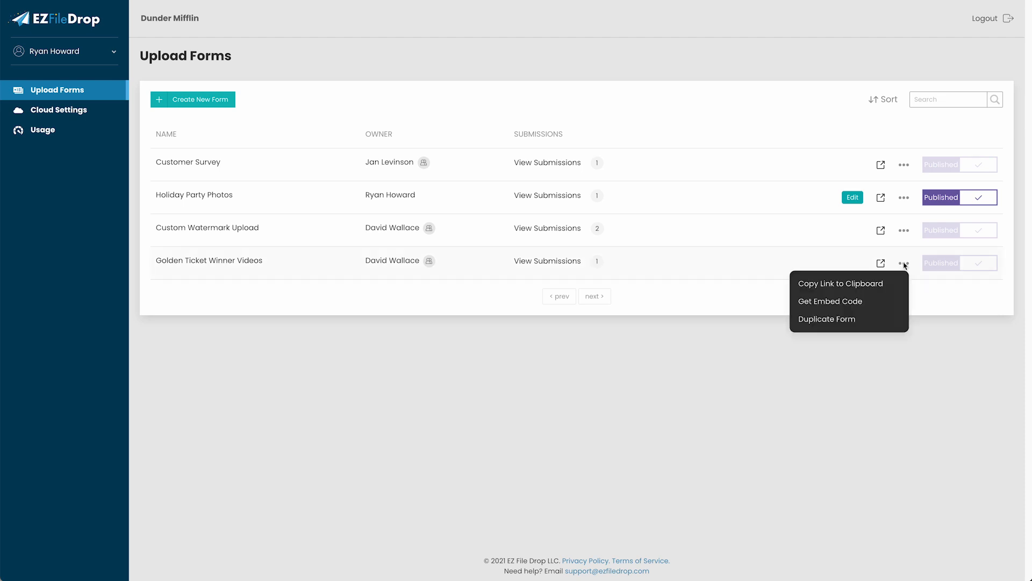
{"action": "left_click", "coordinate": [877, 318]}
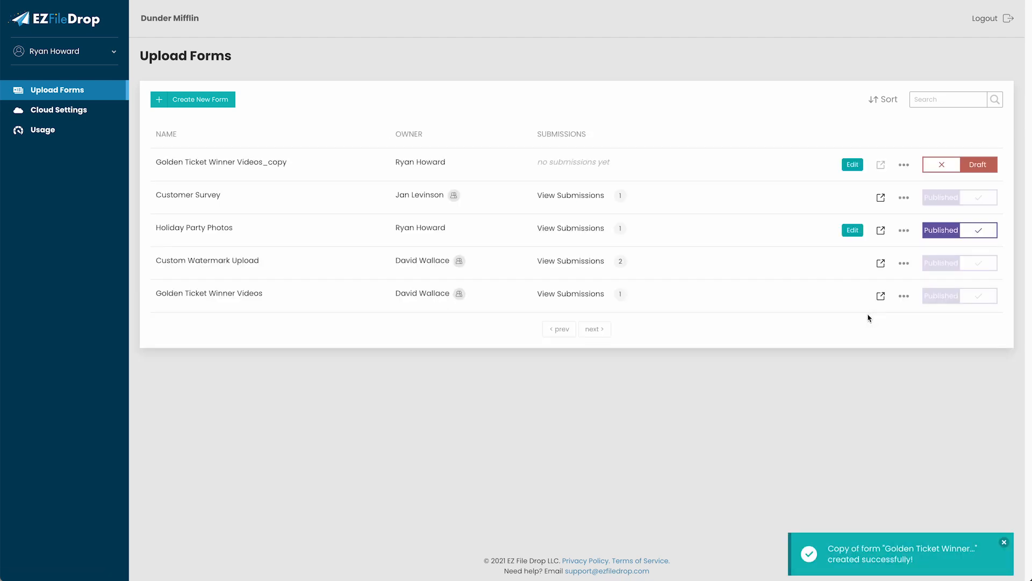
{"action": "left_click", "coordinate": [852, 165]}
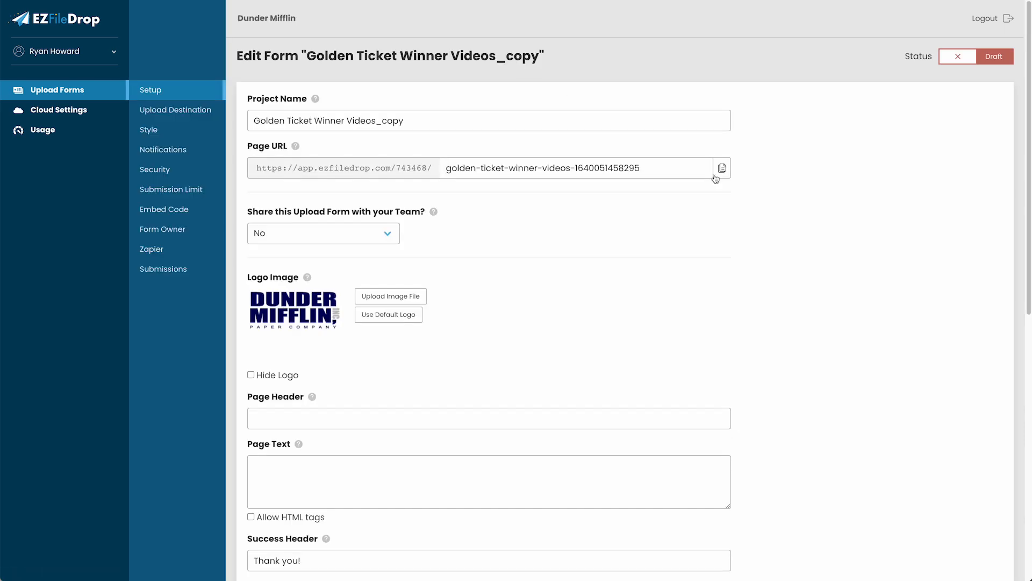
{"action": "left_click", "coordinate": [430, 120]}
{"action": "key", "text": "BackSpace"}
{"action": "key", "text": "BackSpace"}
{"action": "key", "text": "BackSpace"}
{"action": "key", "text": "BackSpace"}
{"action": "key", "text": "BackSpace"}
{"action": "type", "text": "Ryan's Version"}
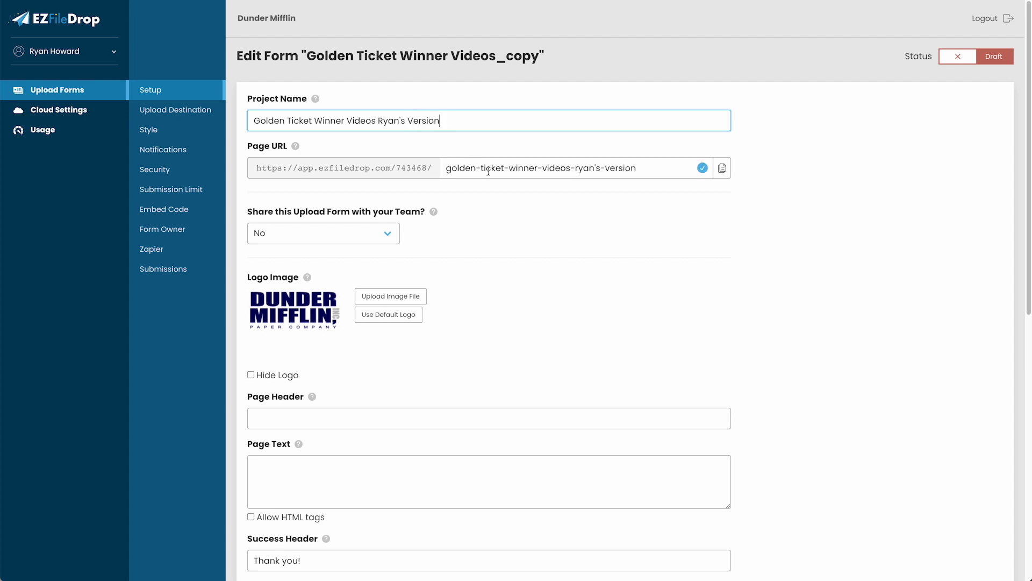
{"action": "left_click", "coordinate": [198, 109]}
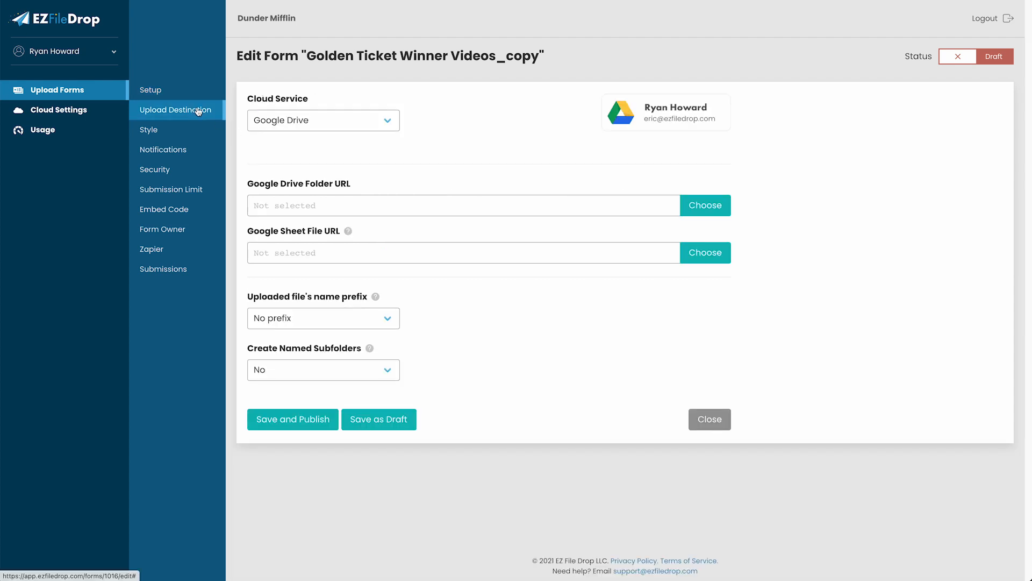
Create a new Google Drive folder named 'Golden Ticket Winners' in the folder picker
{"action": "left_click", "coordinate": [699, 205]}
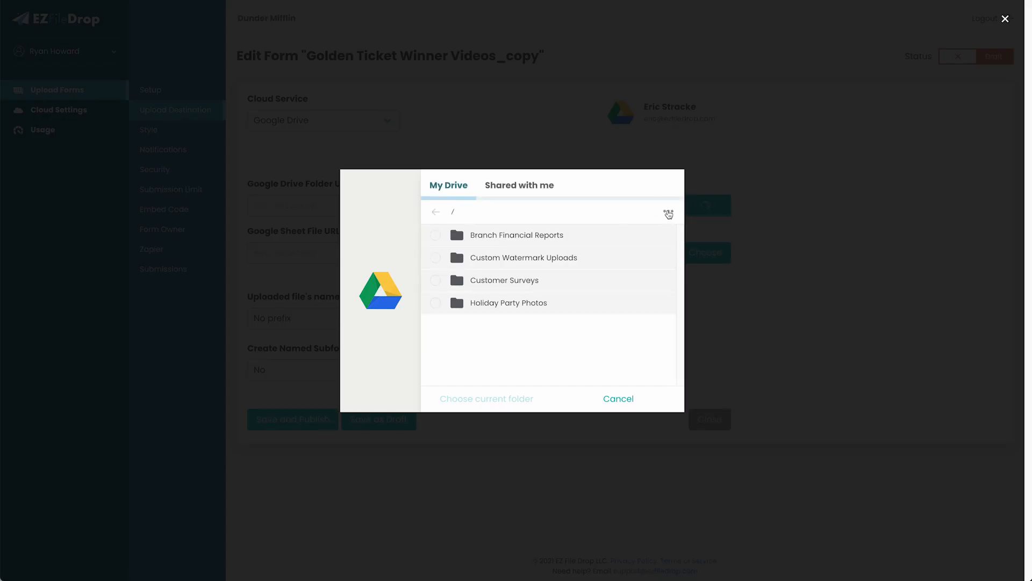
{"action": "left_click", "coordinate": [669, 211]}
{"action": "left_click", "coordinate": [618, 248]}
{"action": "left_click", "coordinate": [506, 278]}
{"action": "left_click_drag", "start_coordinate": [506, 277], "coordinate": [429, 277]}
{"action": "type", "text": "Golden Tick"}
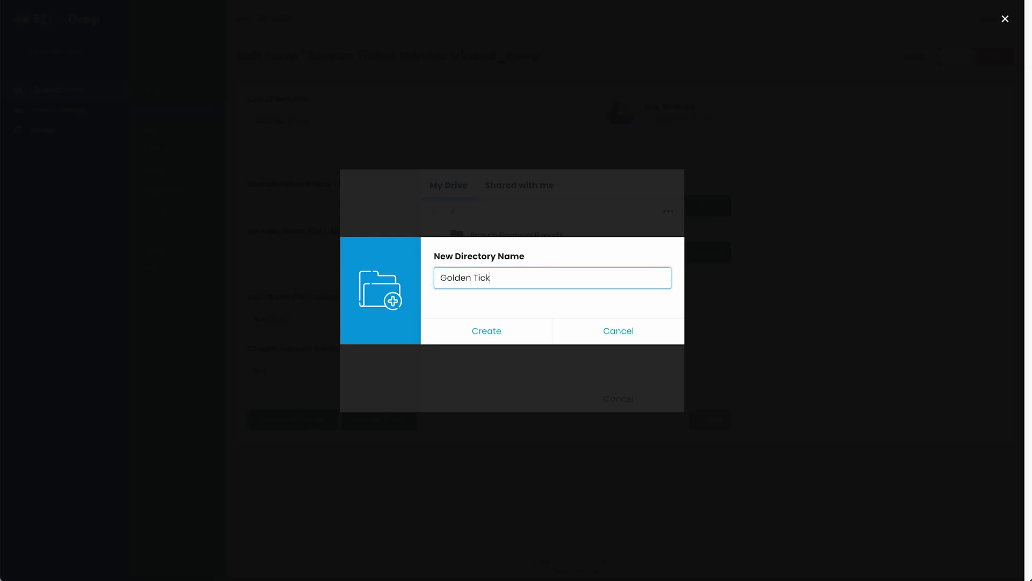
{"action": "type", "text": "et Winners"}
{"action": "left_click", "coordinate": [474, 332]}
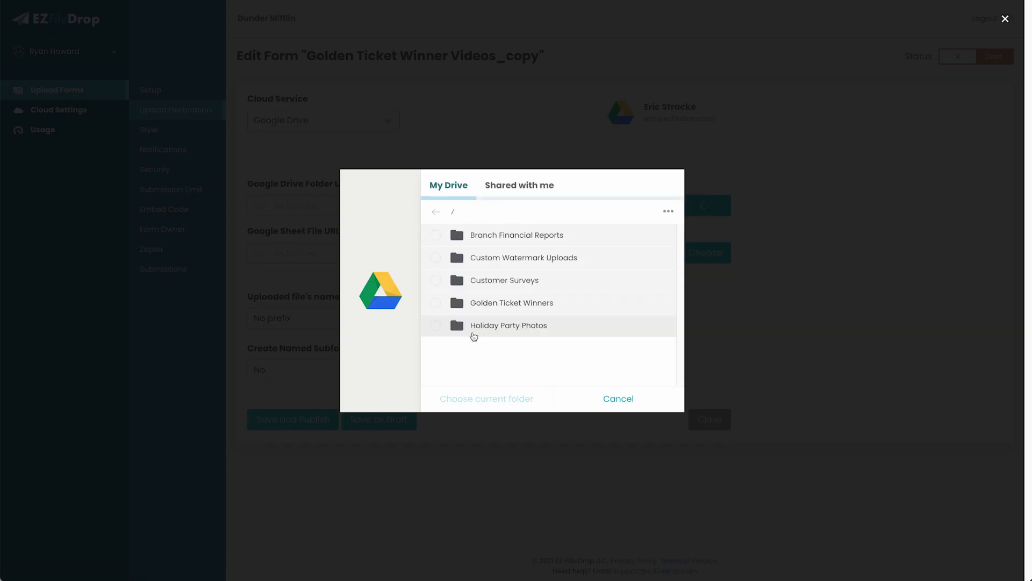
Use Golden Ticket Winners as the upload folder, save and publish the form, and open its link
{"action": "left_click", "coordinate": [436, 302]}
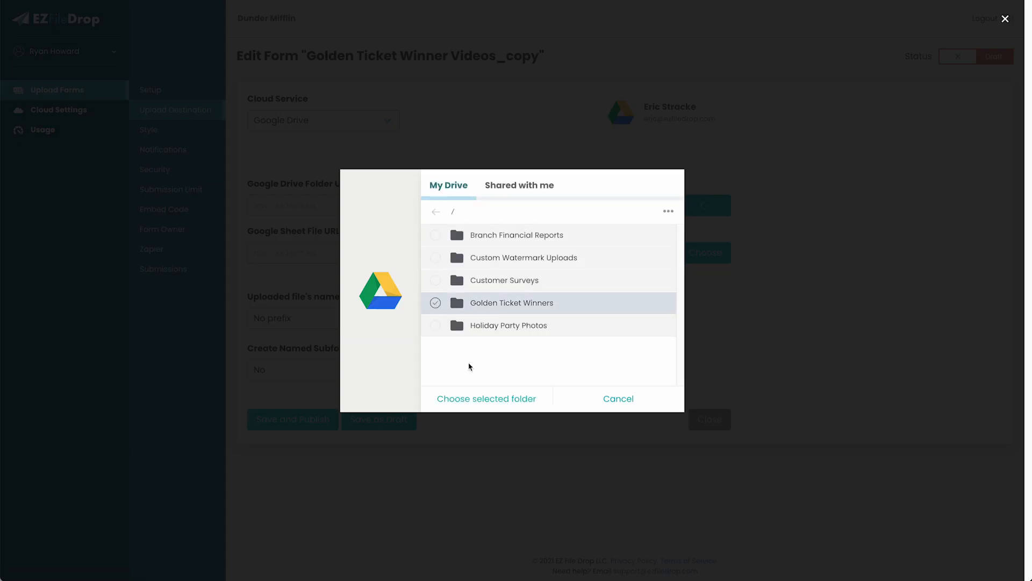
{"action": "left_click", "coordinate": [486, 399]}
{"action": "left_click", "coordinate": [325, 417]}
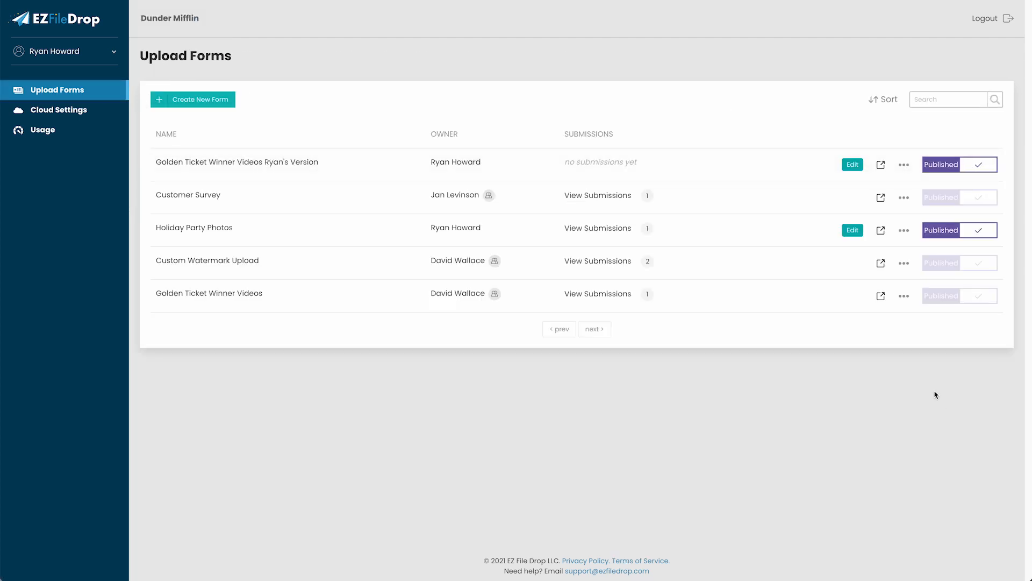
{"action": "left_click", "coordinate": [881, 166]}
Open the 10:46 am Custom Watermark Upload submission's image file in Google Drive
{"action": "left_click", "coordinate": [608, 263]}
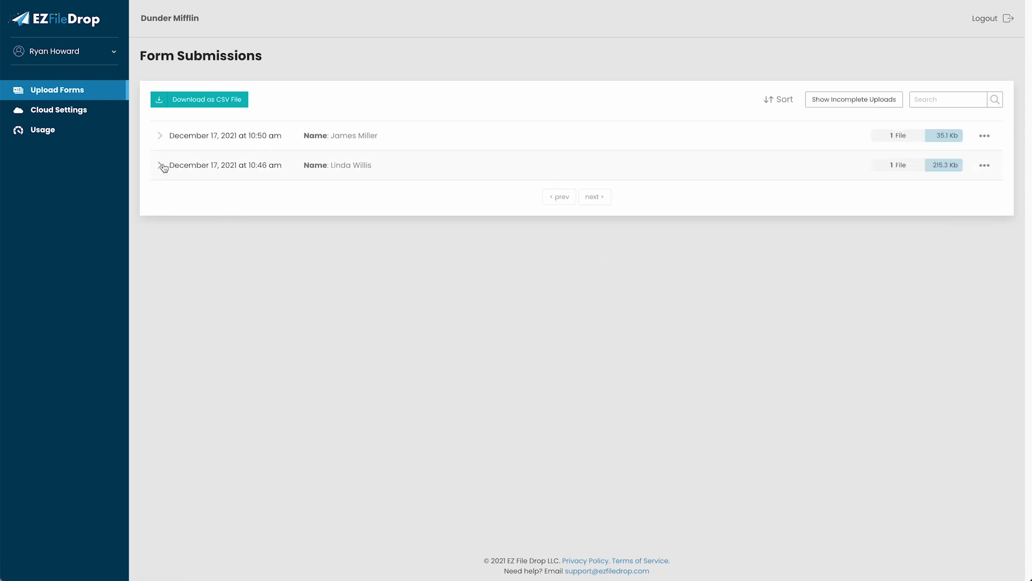
{"action": "left_click", "coordinate": [162, 165]}
{"action": "left_click", "coordinate": [336, 291]}
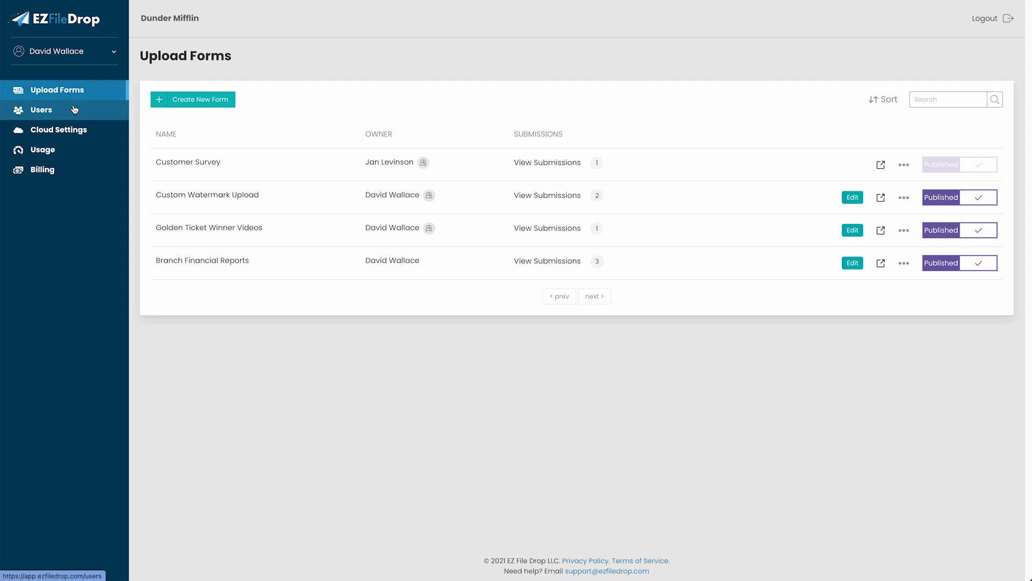
Return to EZ File Drop's Users page, now listing four accounts
{"action": "left_click", "coordinate": [74, 110]}
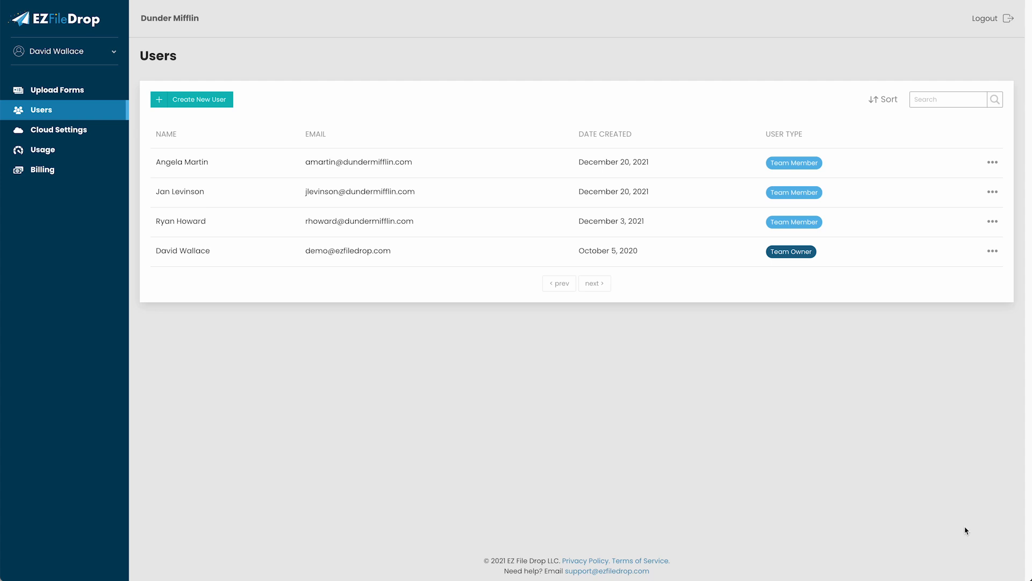
Delete the second-row user, reassigning their shared Customer Survey form to another Team Member
{"action": "left_click", "coordinate": [992, 192]}
{"action": "left_click", "coordinate": [953, 229]}
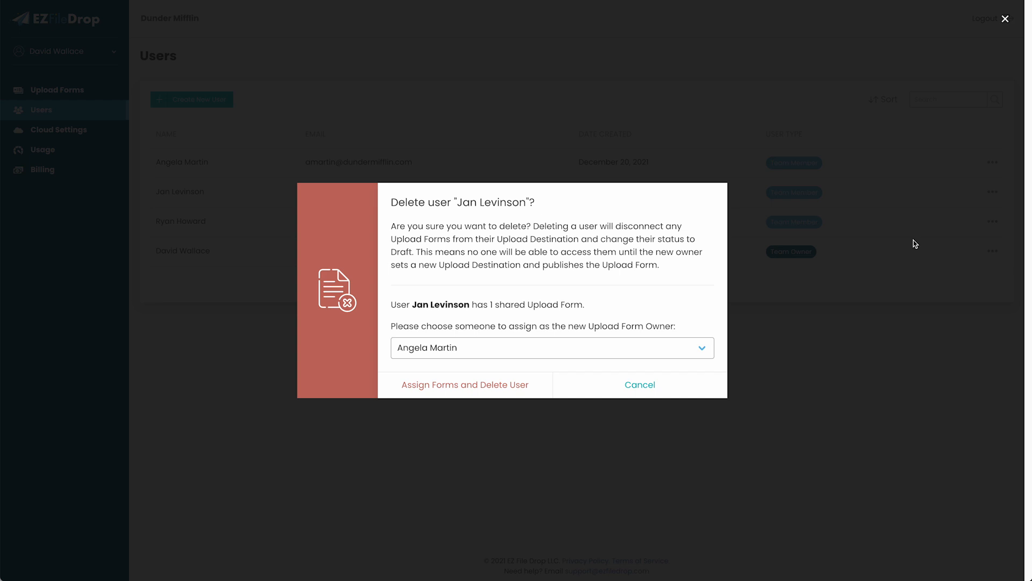
{"action": "left_click", "coordinate": [541, 354]}
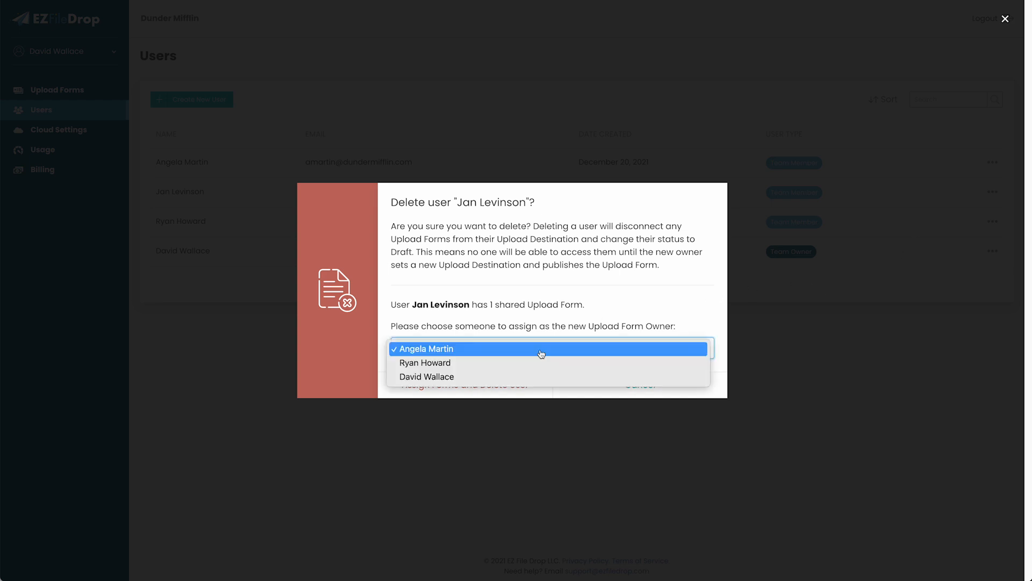
{"action": "left_click", "coordinate": [541, 363]}
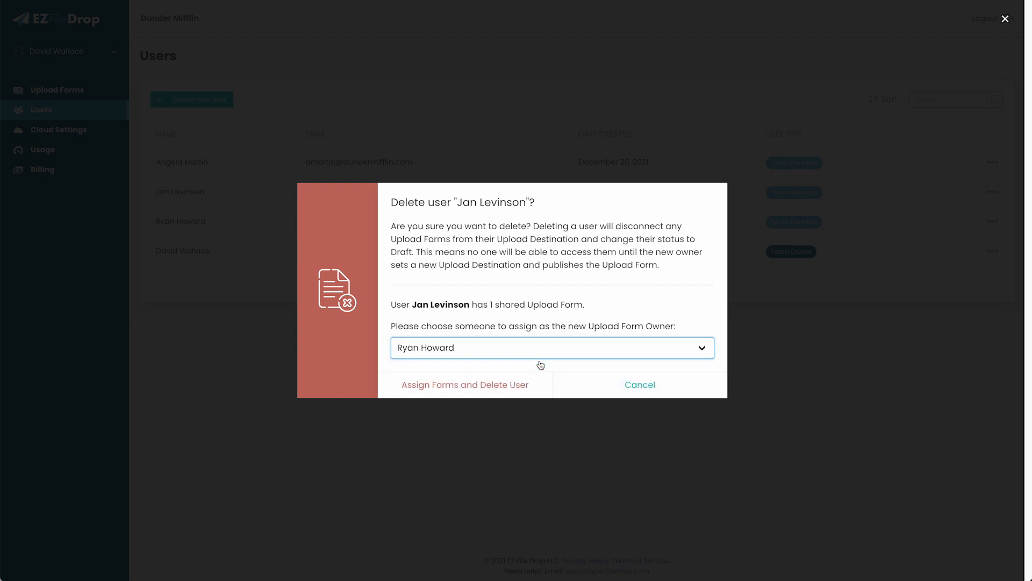
{"action": "left_click", "coordinate": [508, 385]}
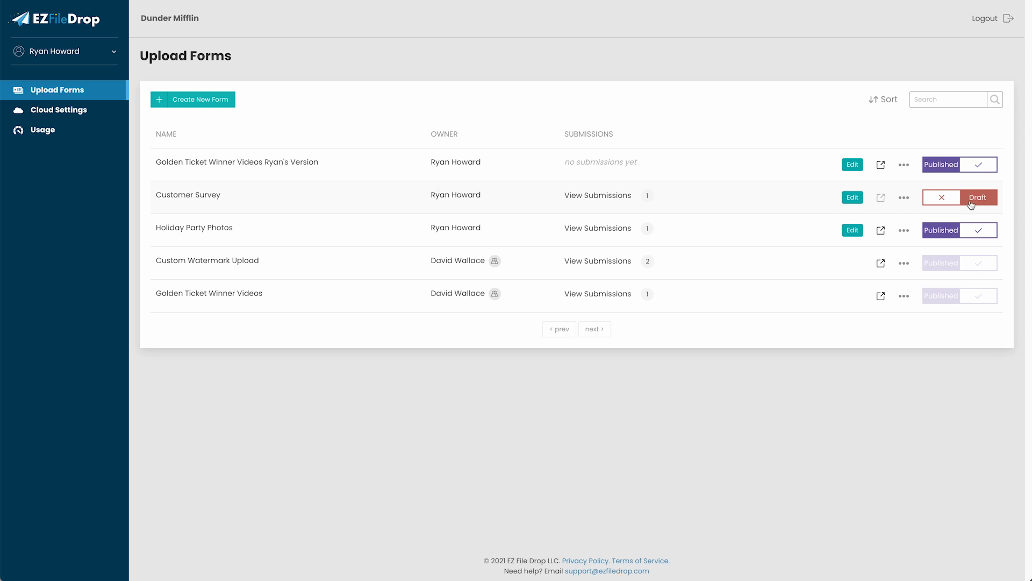
Set the Customer Survey form's Share with Team option to Yes
{"action": "left_click", "coordinate": [851, 198]}
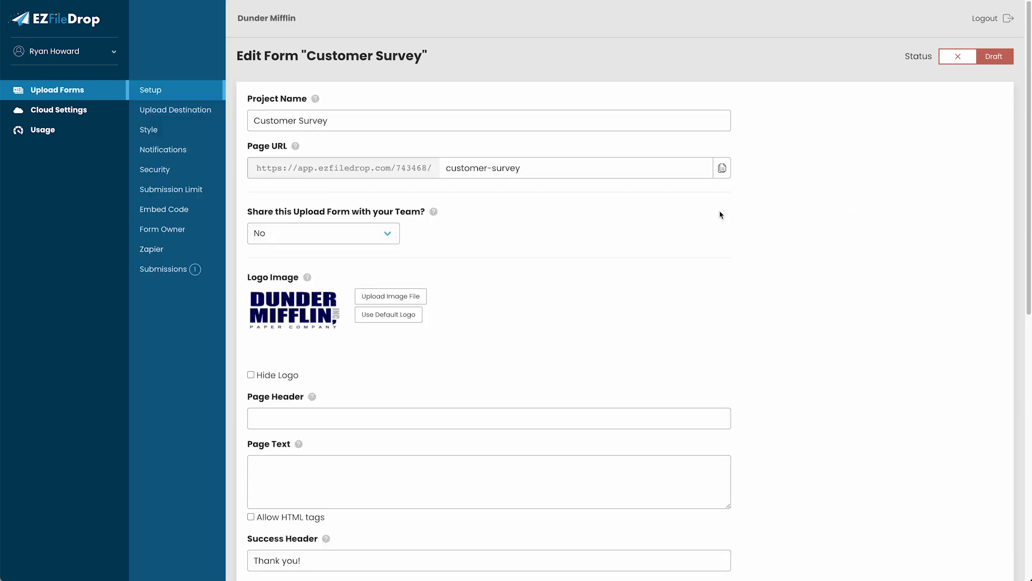
{"action": "left_click", "coordinate": [359, 241]}
{"action": "left_click", "coordinate": [358, 221]}
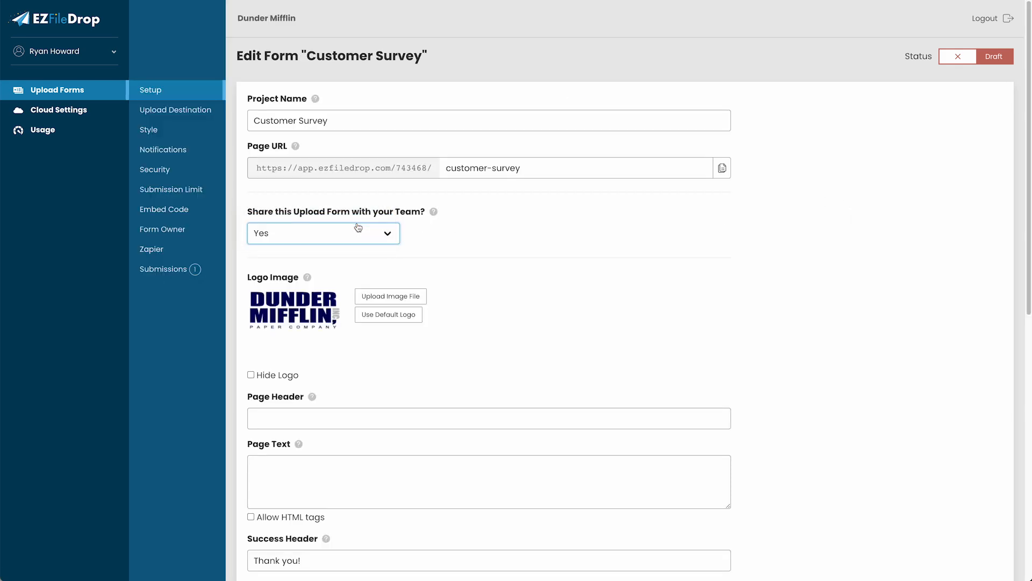
Send Customer Survey uploads to the Google Drive folder Customer Surveys, then save and publish
{"action": "left_click", "coordinate": [190, 115]}
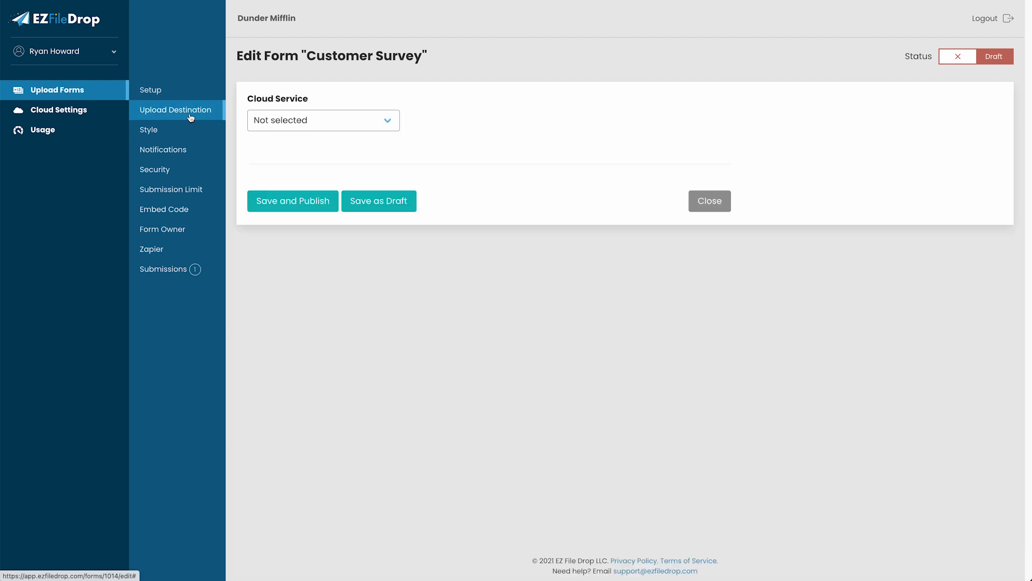
{"action": "left_click", "coordinate": [336, 124]}
{"action": "left_click", "coordinate": [312, 52]}
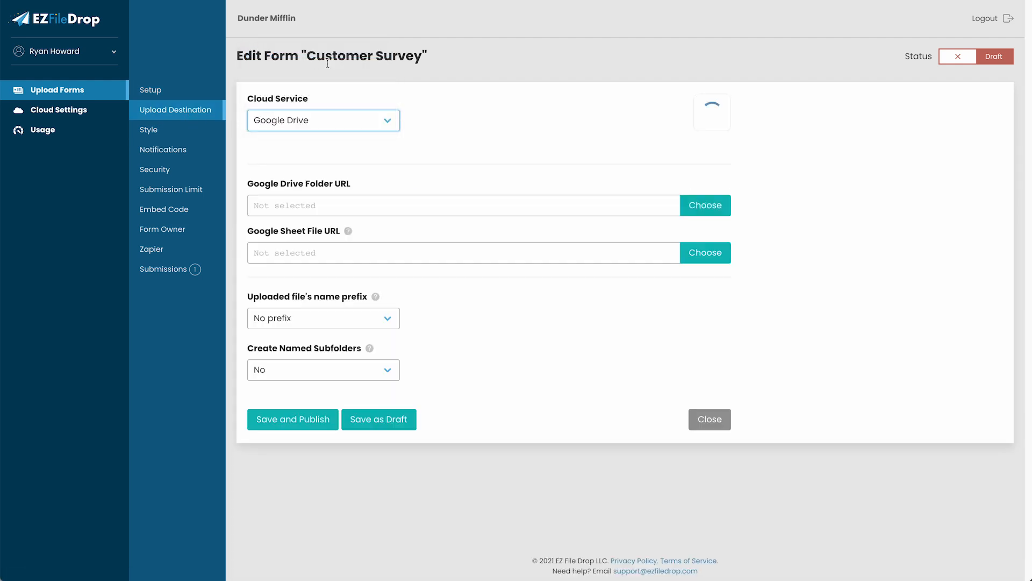
{"action": "left_click", "coordinate": [688, 214]}
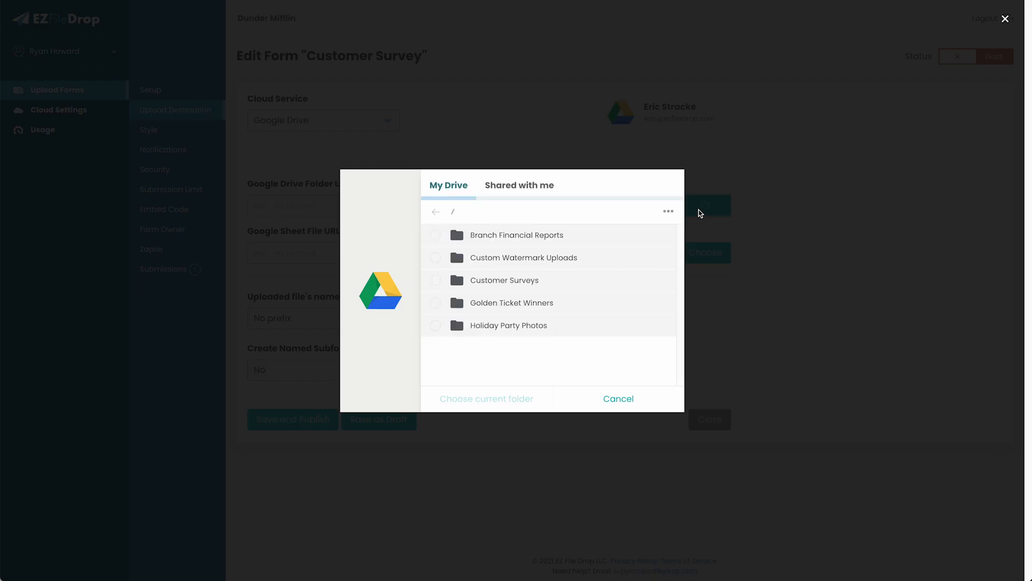
{"action": "left_click", "coordinate": [434, 281]}
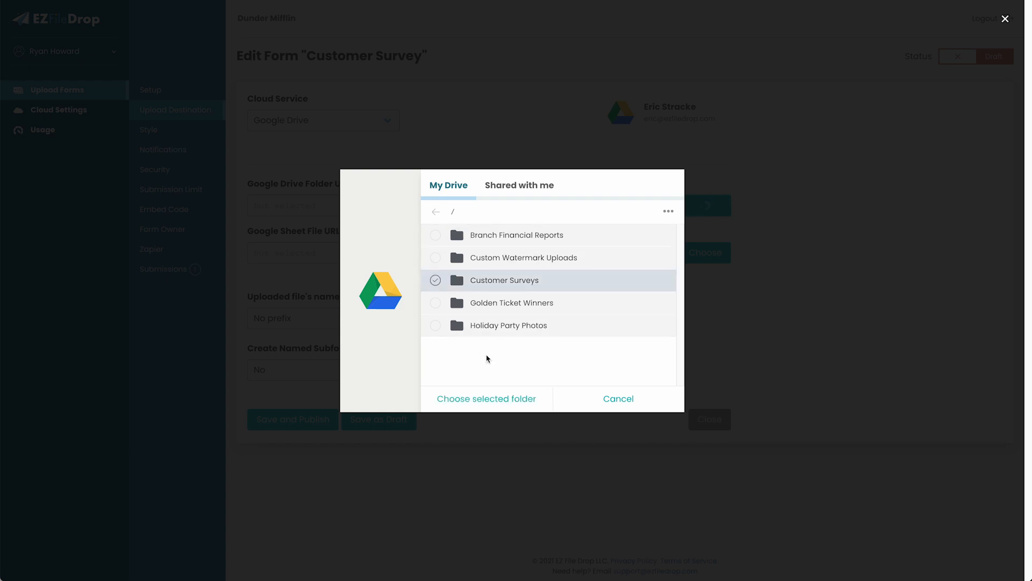
{"action": "left_click", "coordinate": [496, 401]}
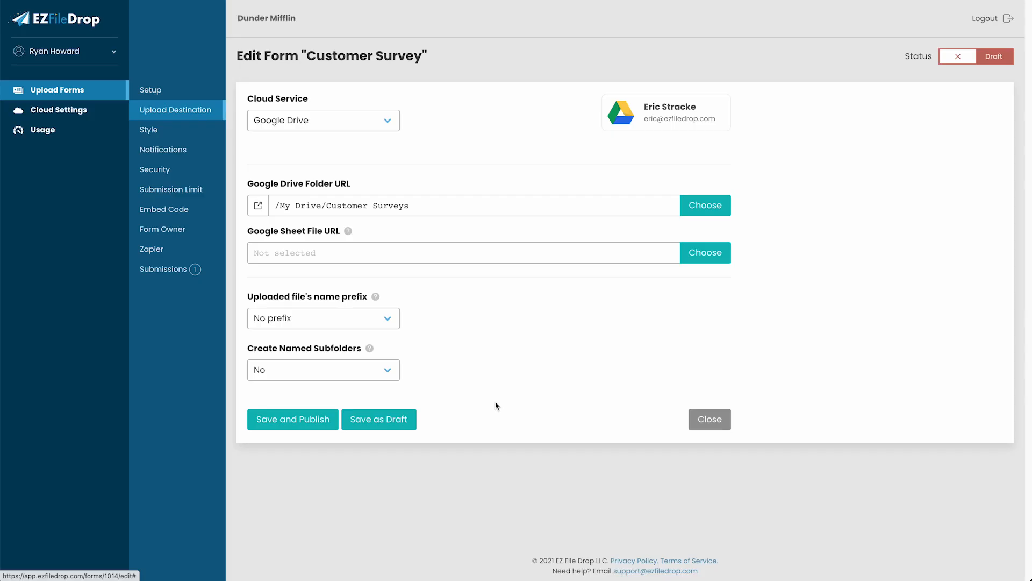
{"action": "left_click", "coordinate": [318, 419]}
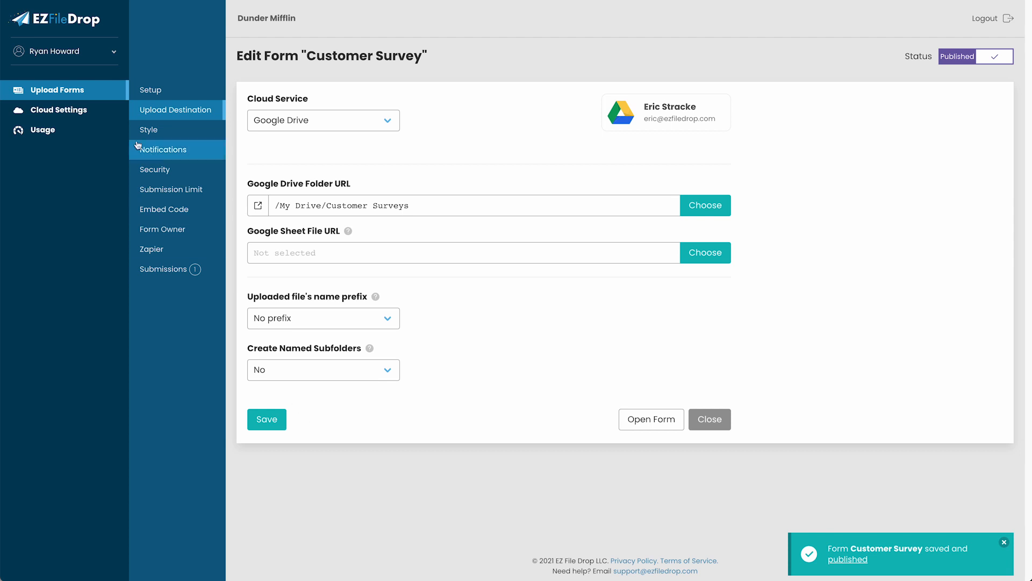
{"action": "left_click", "coordinate": [79, 89]}
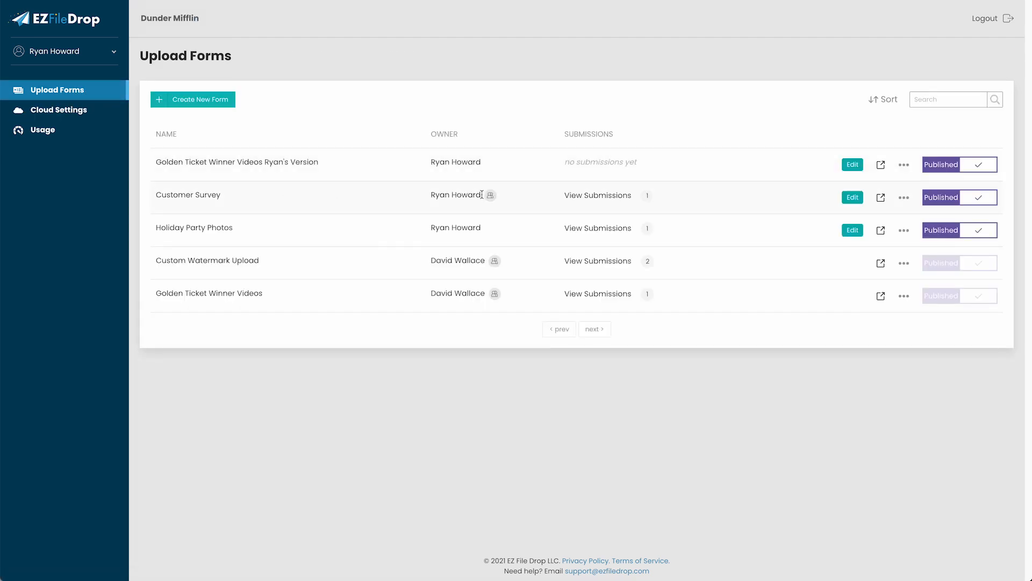
Check the Customer Survey submission details, then reopen the Customer Survey form for editing
{"action": "left_click", "coordinate": [578, 198]}
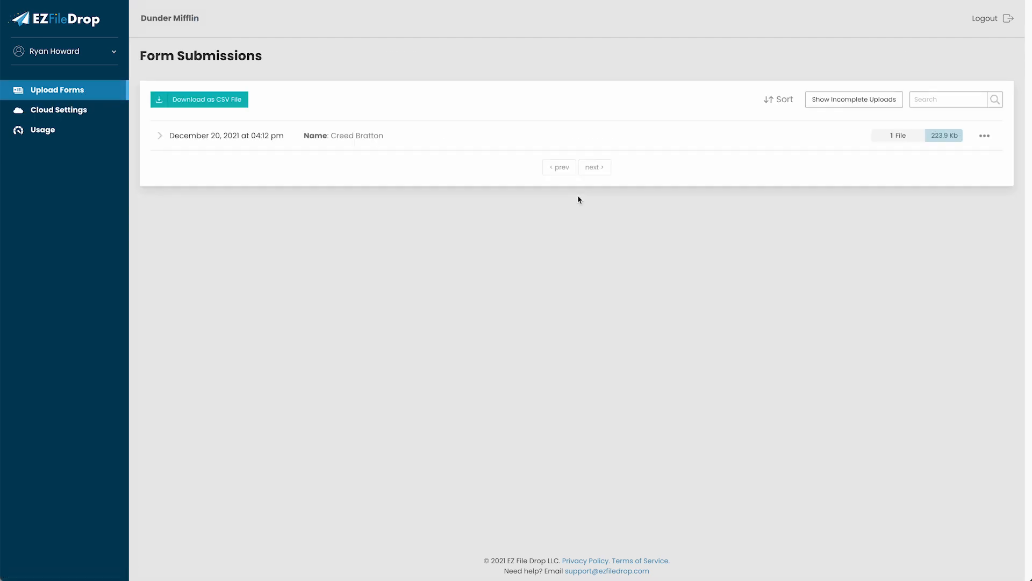
{"action": "left_click", "coordinate": [159, 138]}
{"action": "left_click", "coordinate": [159, 139]}
{"action": "left_click", "coordinate": [75, 90]}
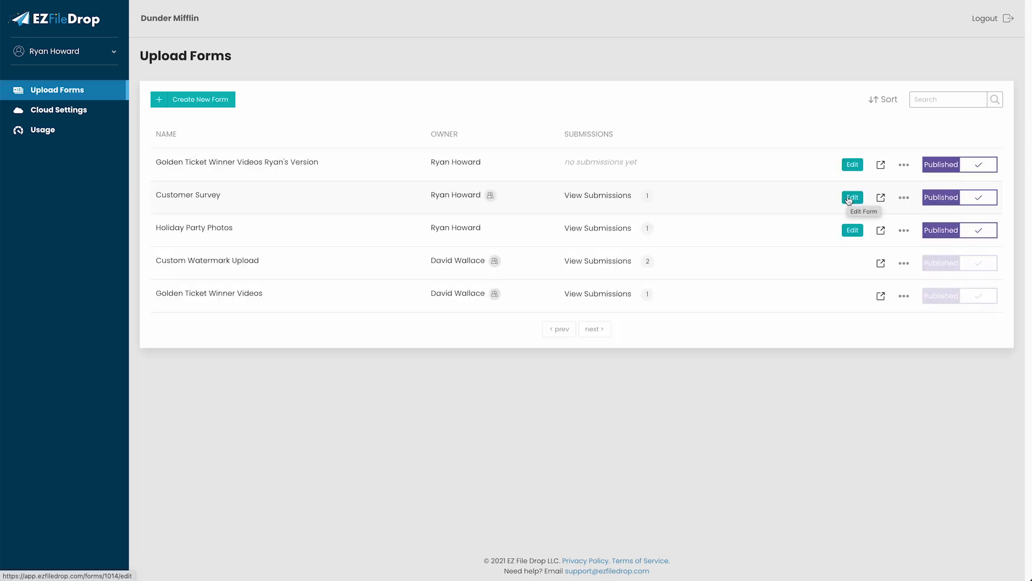
{"action": "left_click", "coordinate": [849, 200]}
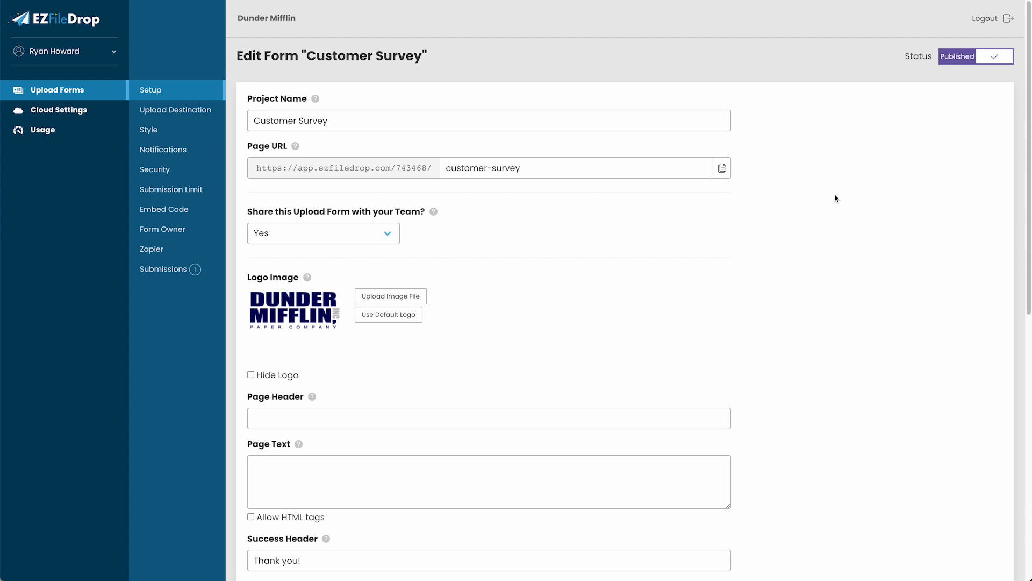
Make another team member the Customer Survey form's owner and confirm the ownership change
{"action": "left_click", "coordinate": [182, 231]}
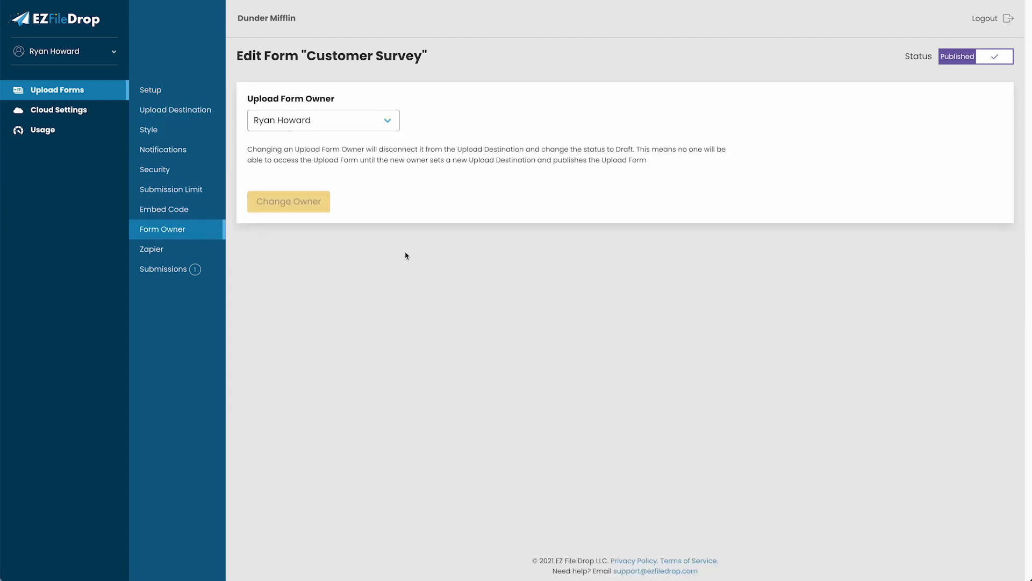
{"action": "left_click", "coordinate": [370, 127]}
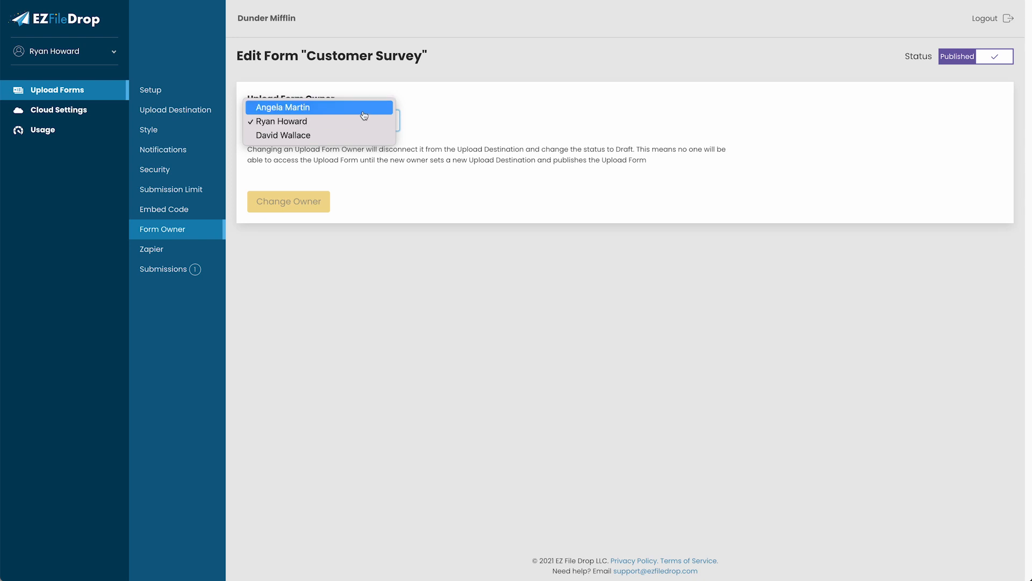
{"action": "left_click", "coordinate": [362, 110]}
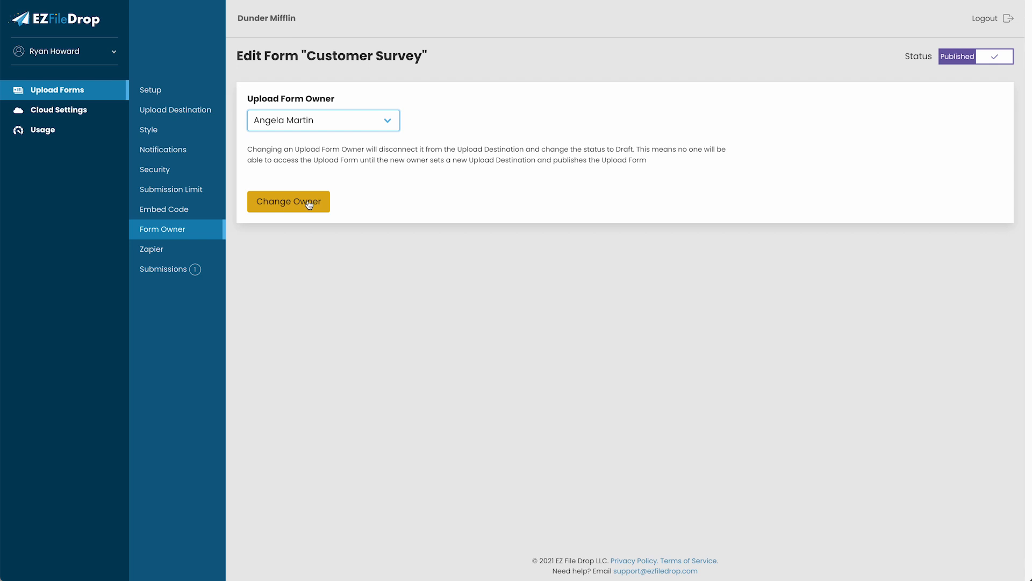
{"action": "left_click", "coordinate": [309, 204]}
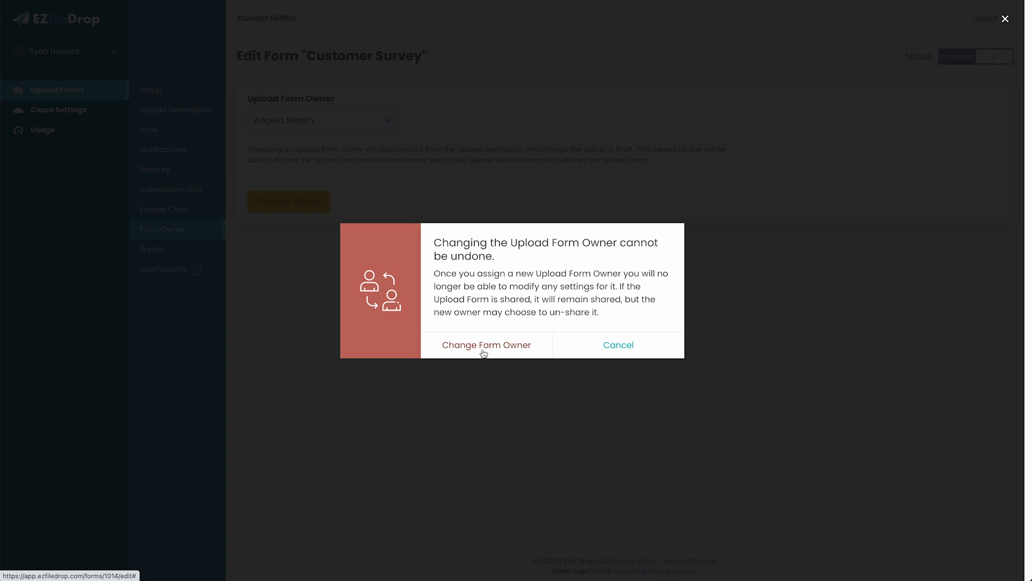
{"action": "left_click", "coordinate": [483, 346]}
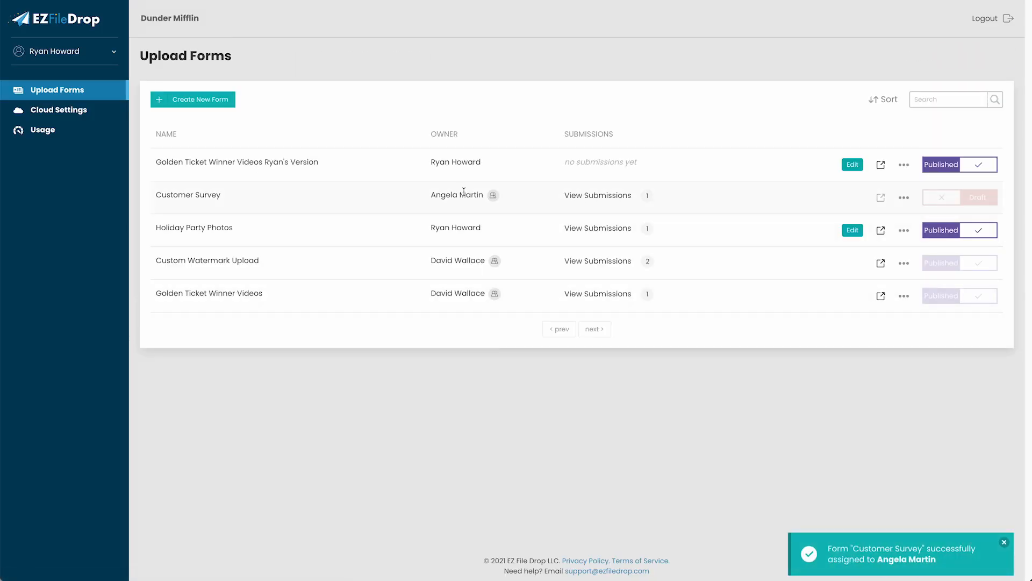